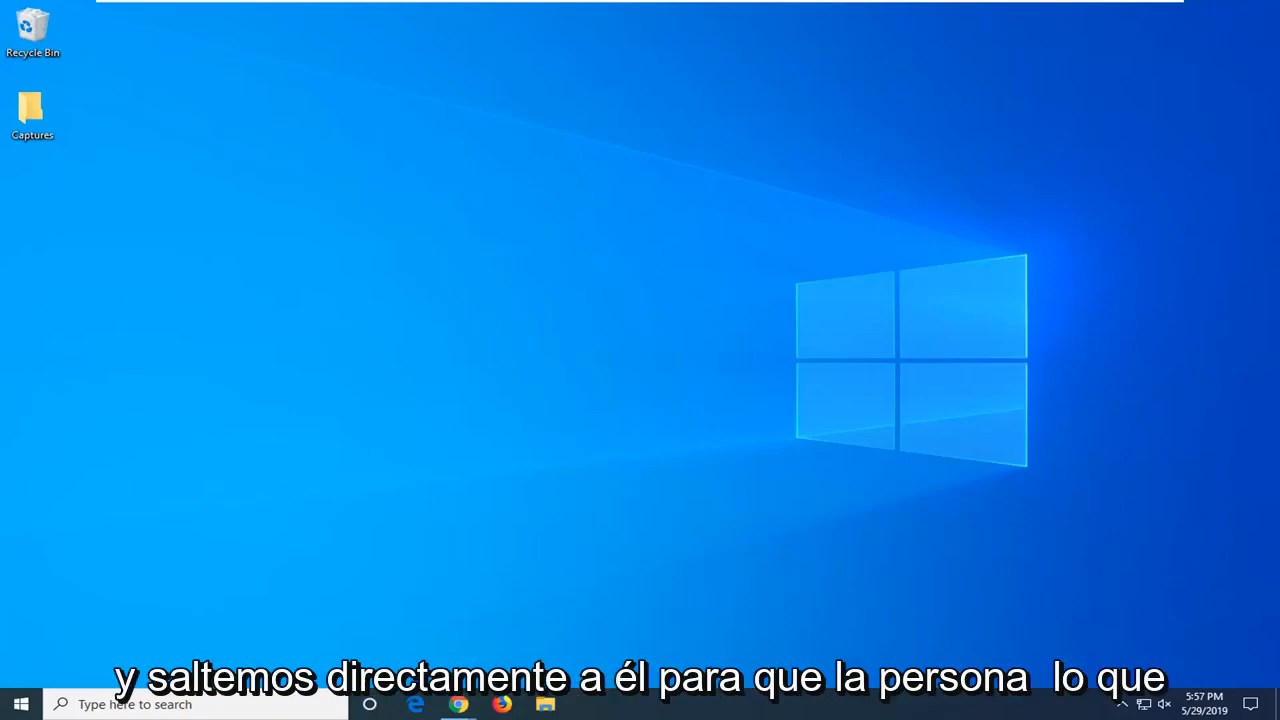
Launch Registry Editor from Start as administrator and approve the User Account Control prompt.
click(22, 709)
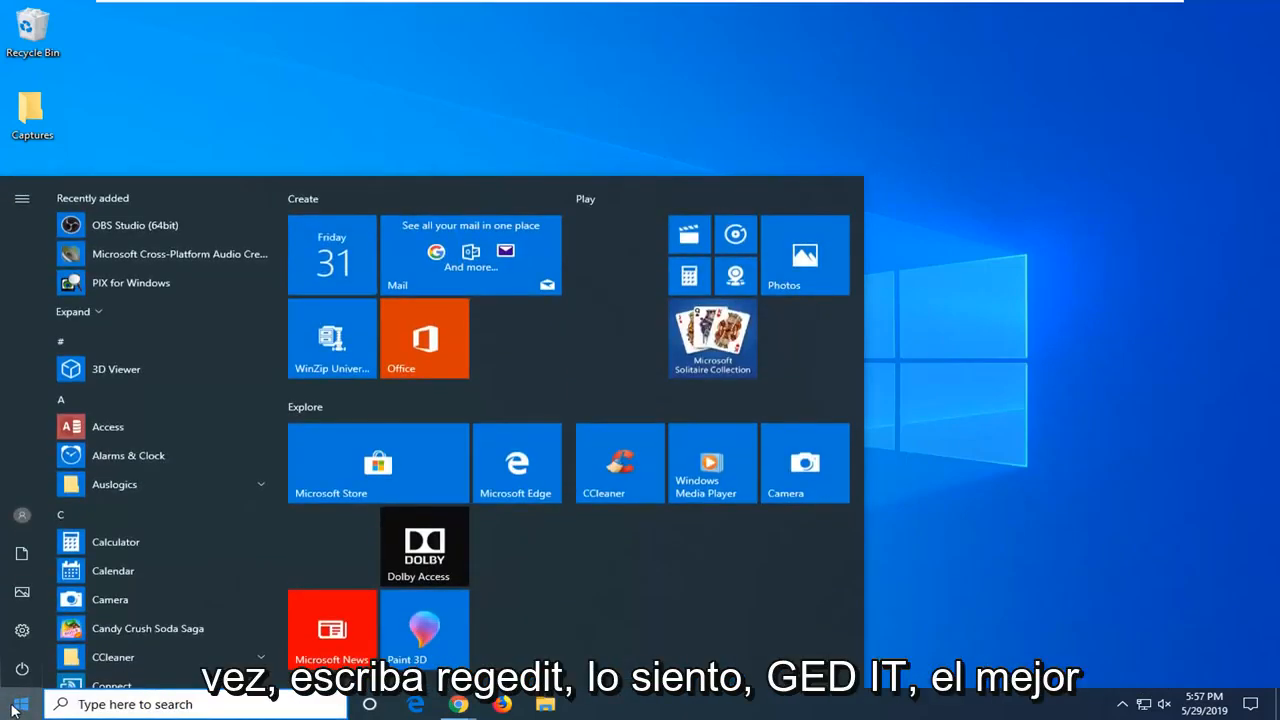
text(r)
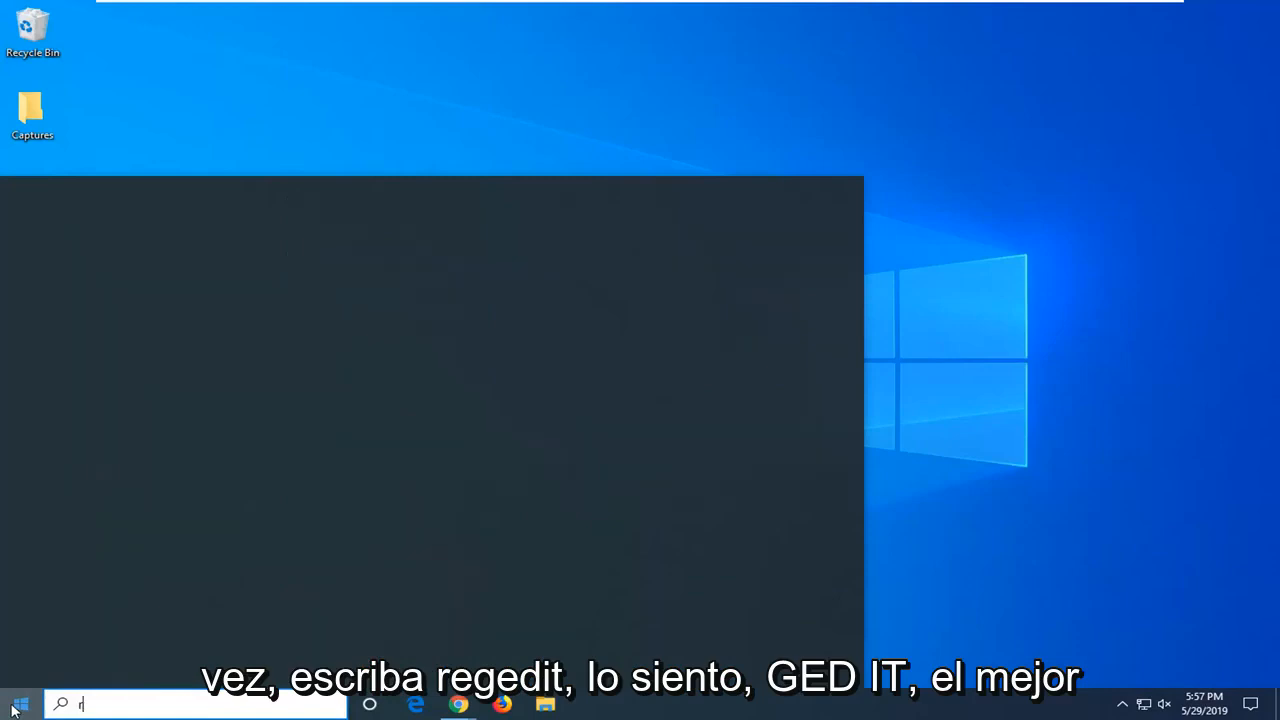
text(egedit)
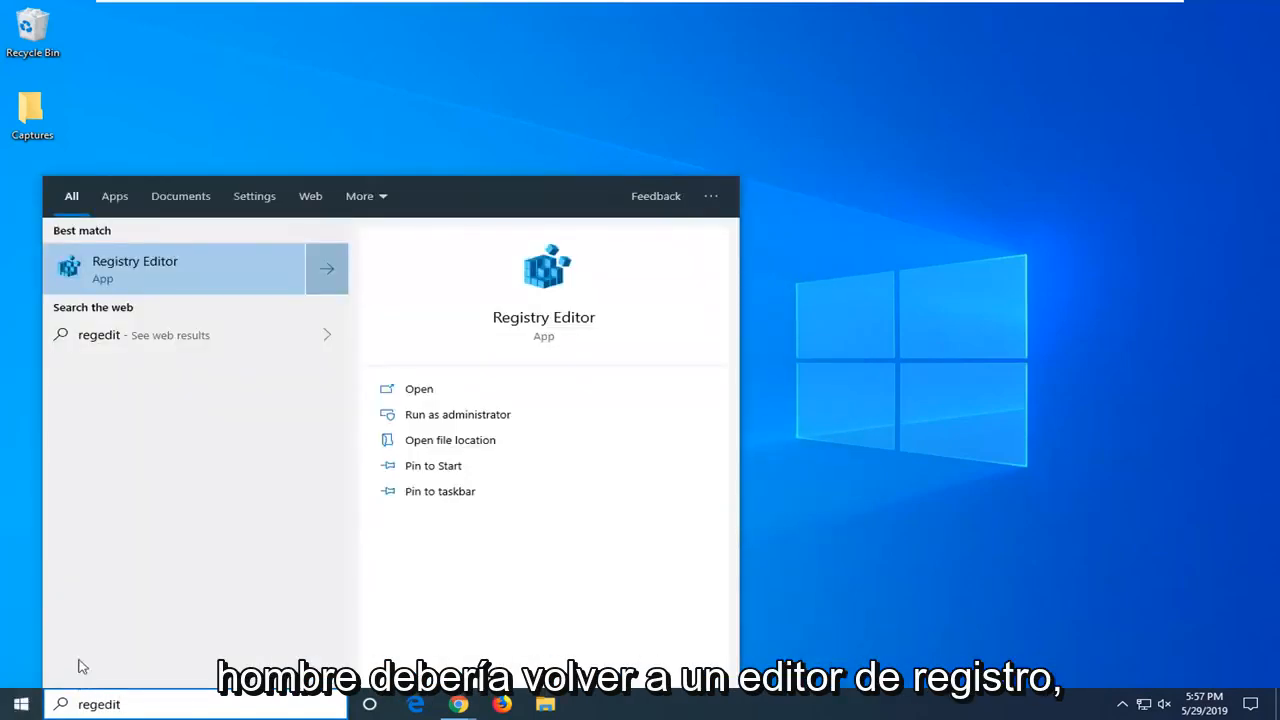
right_click(141, 280)
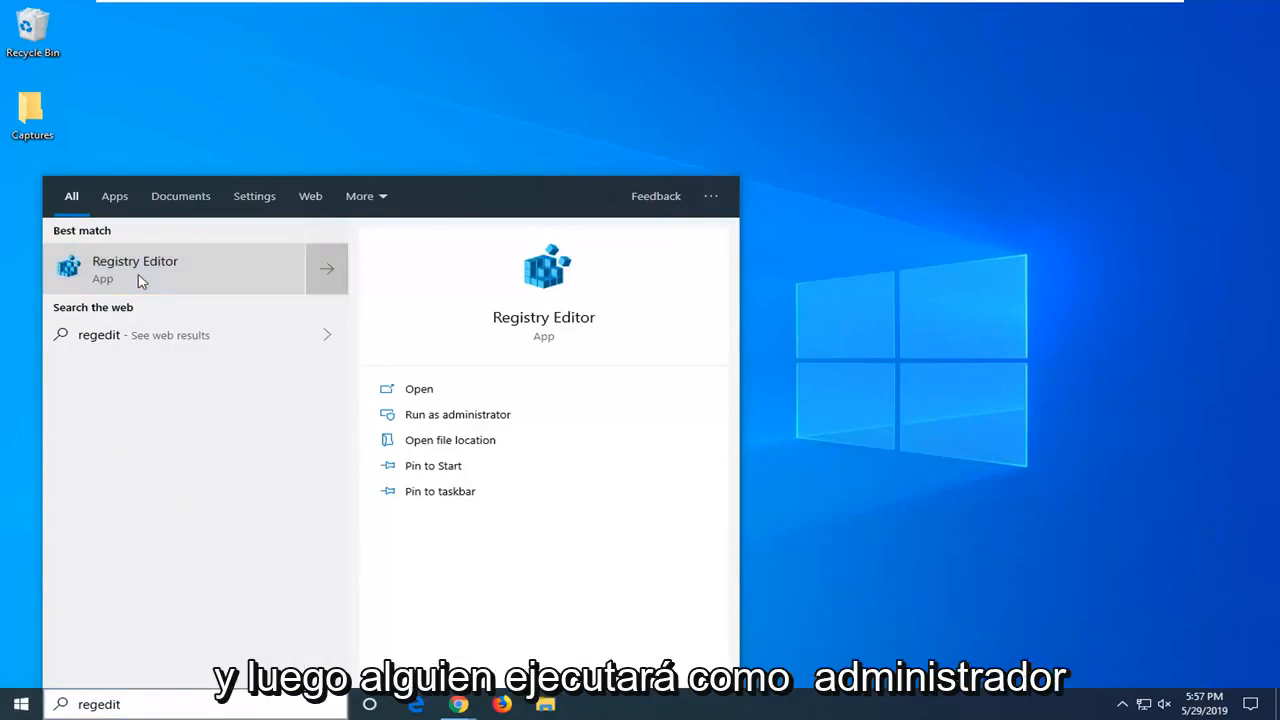
right_click(141, 280)
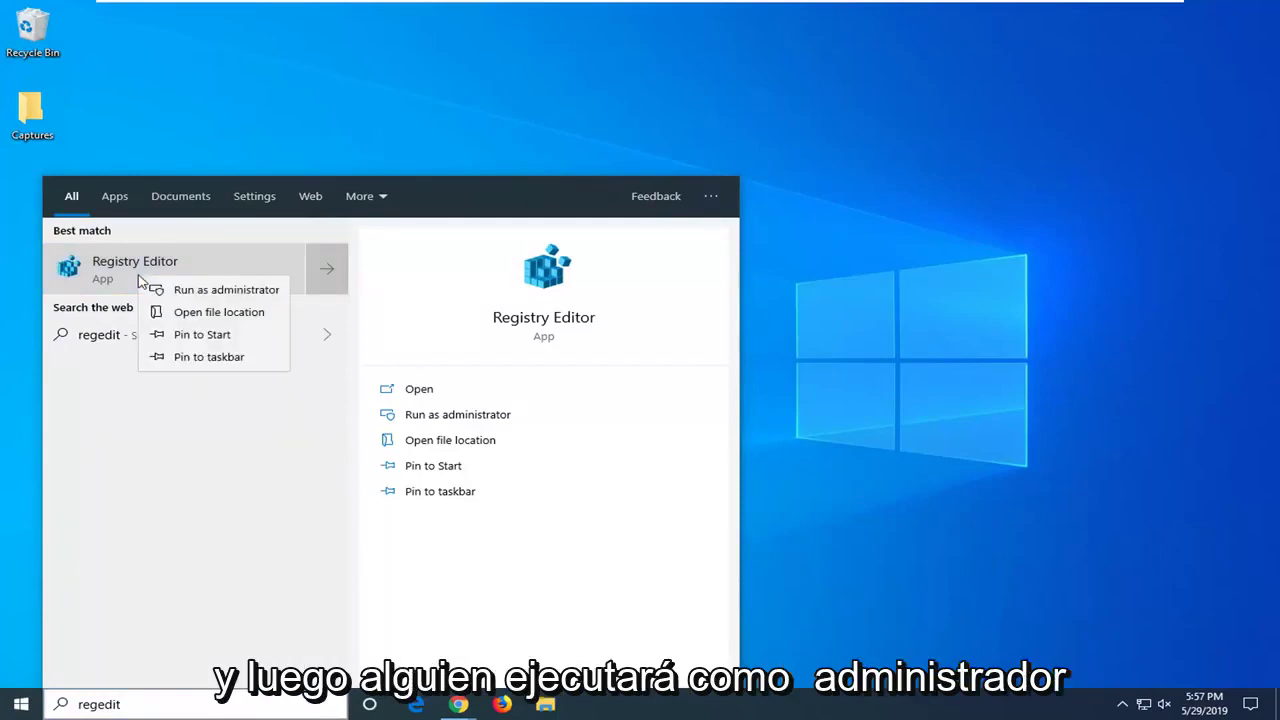
click(197, 295)
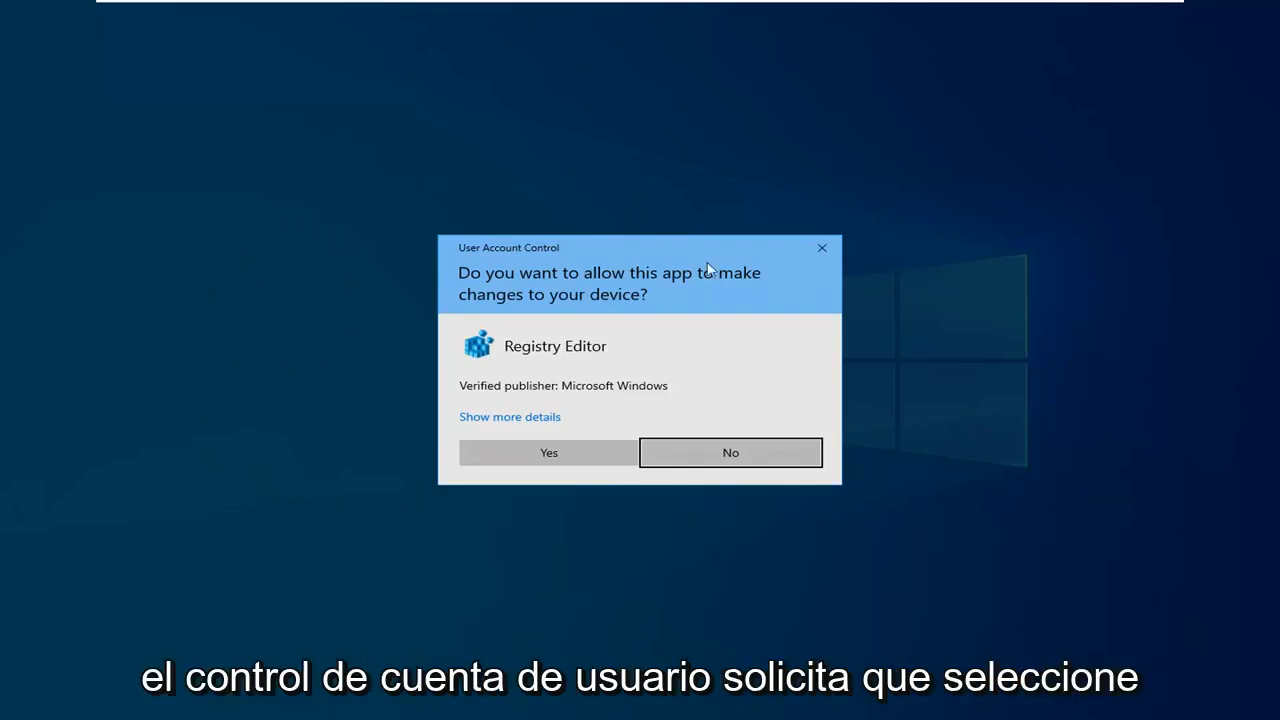
click(552, 456)
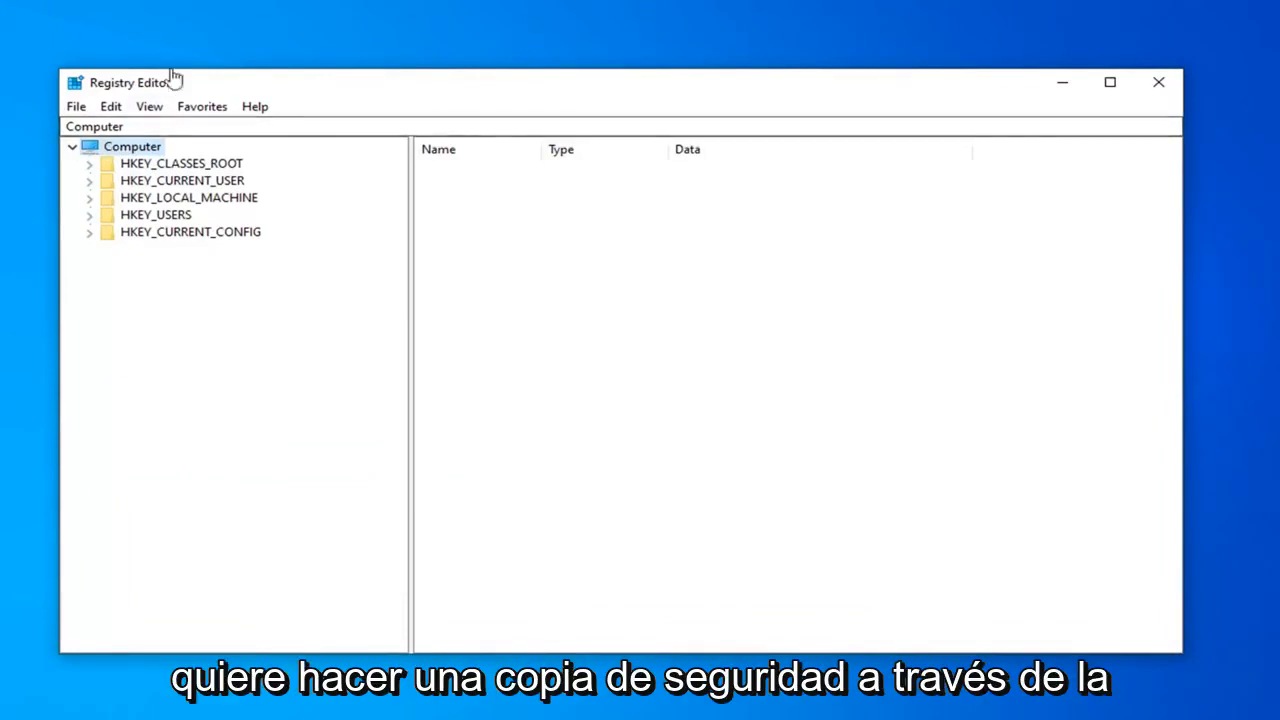
drag(410, 82, 426, 94)
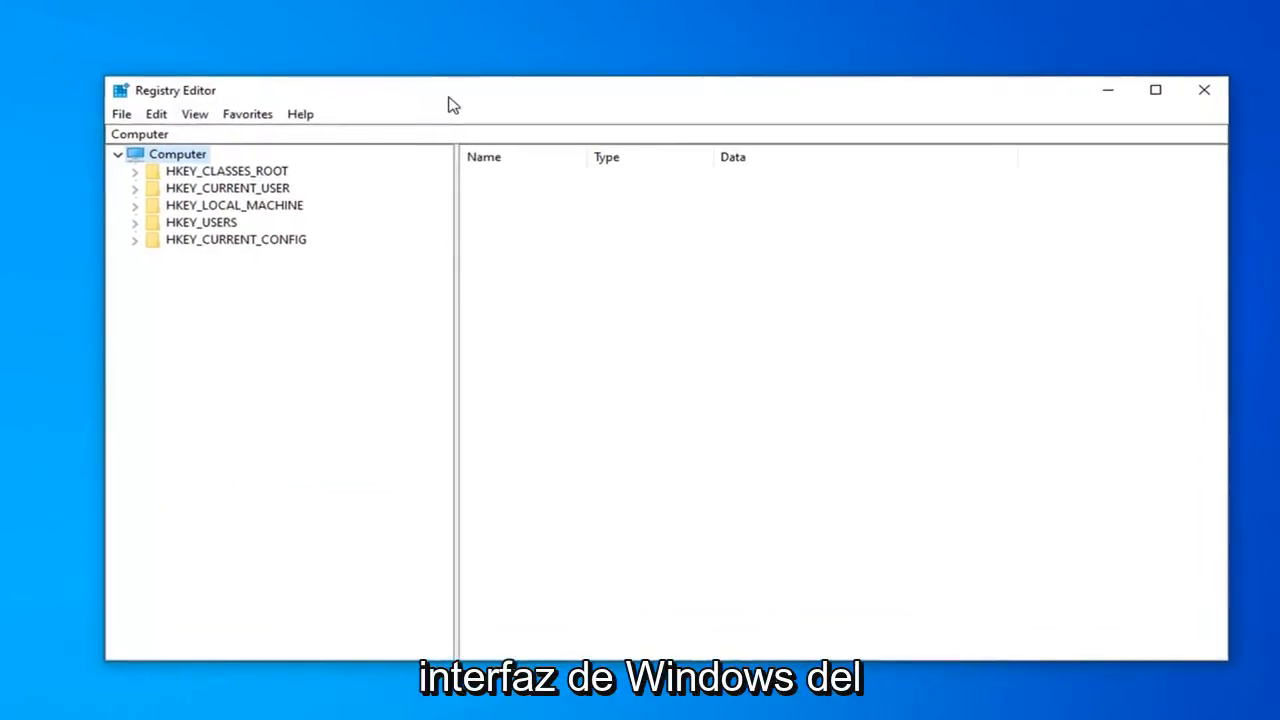
click(121, 114)
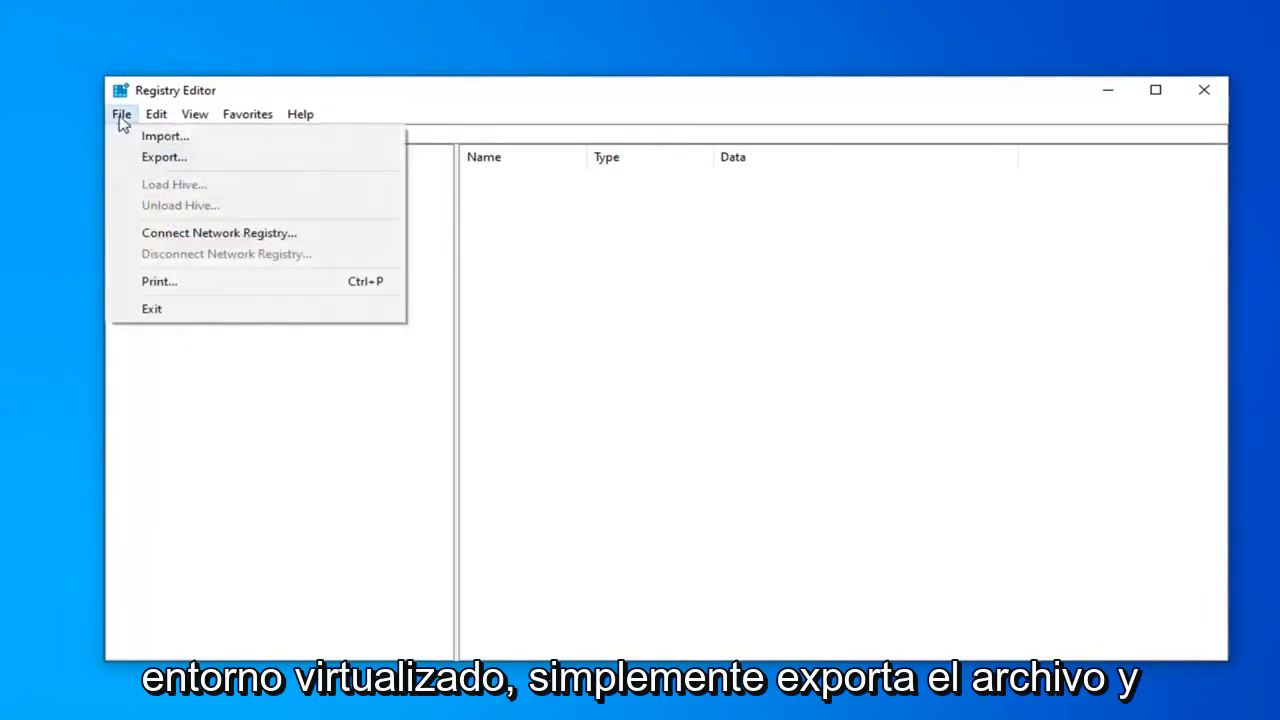
click(163, 158)
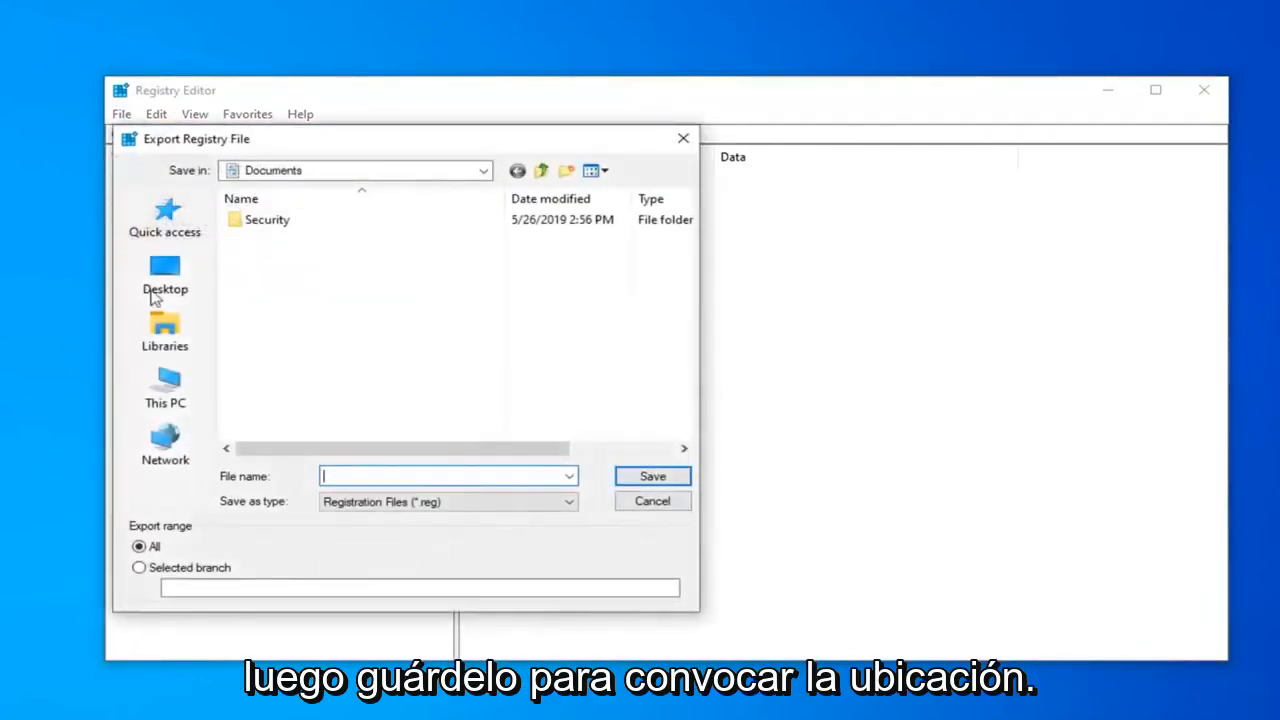
click(652, 501)
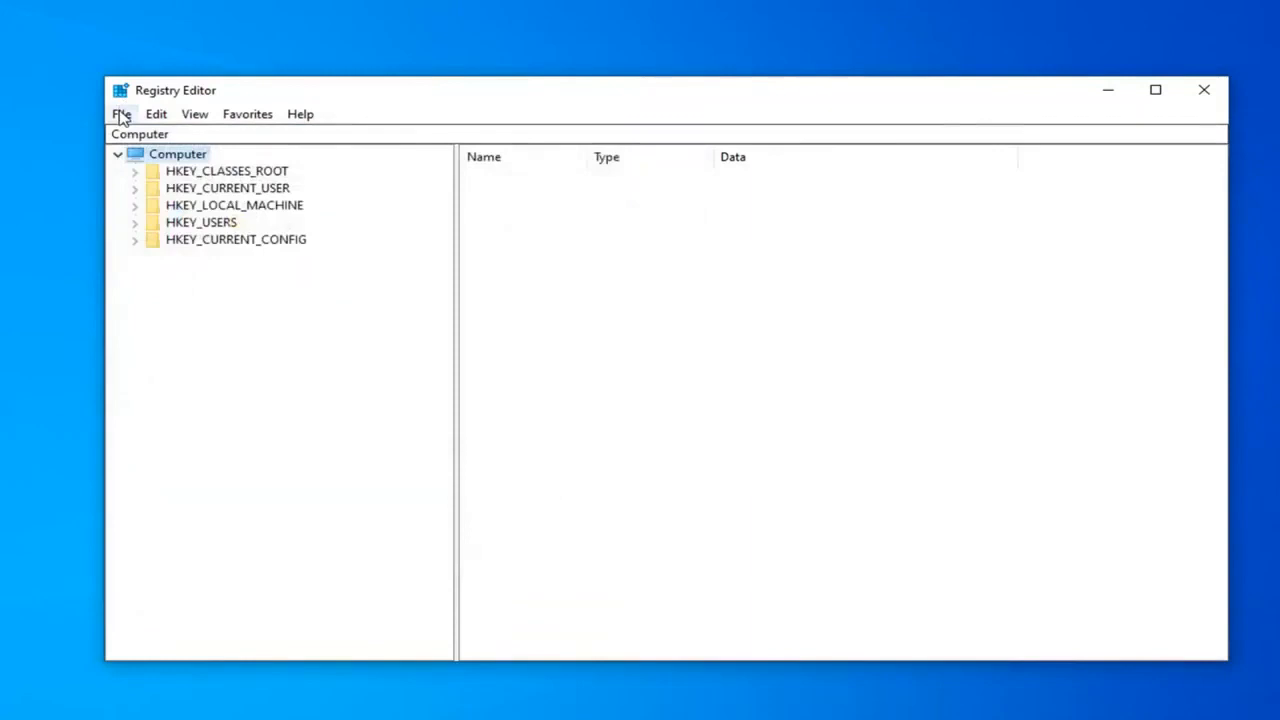
click(121, 114)
click(164, 136)
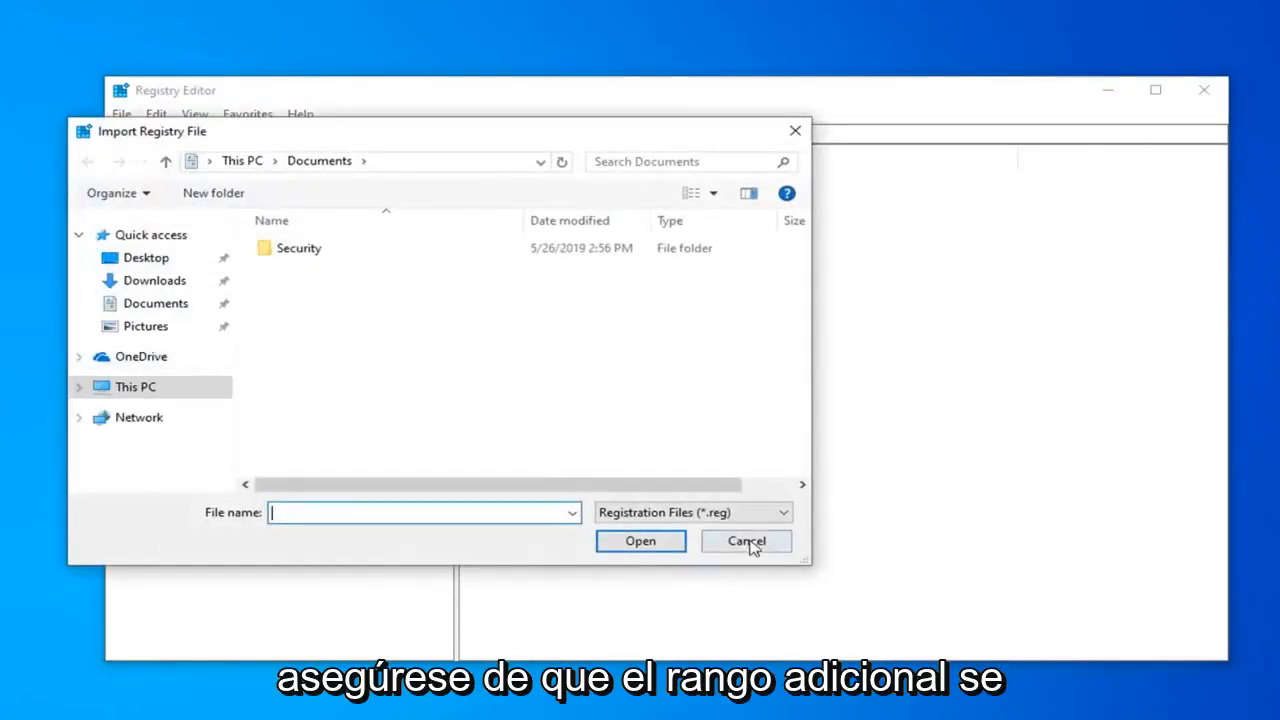
click(747, 540)
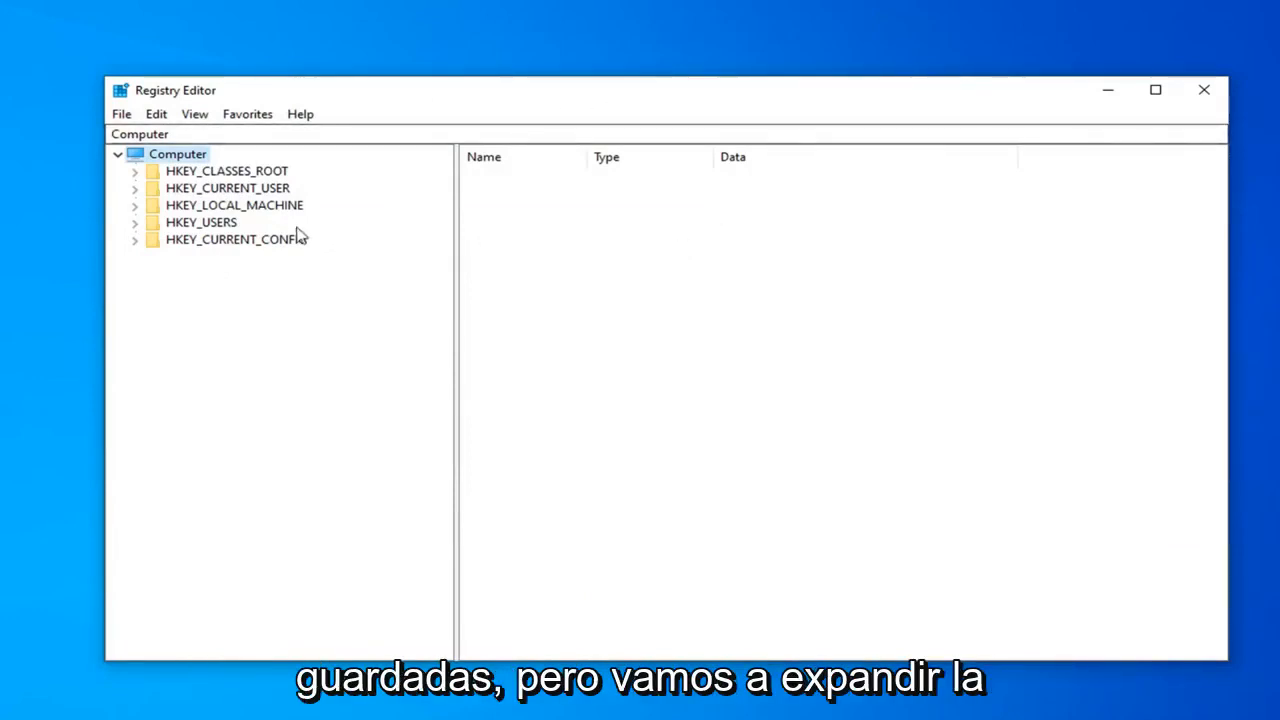
Navigate the tree to HKEY_LOCAL_MACHINE\HARDWARE\DESCRIPTION\System and list its values.
click(252, 208)
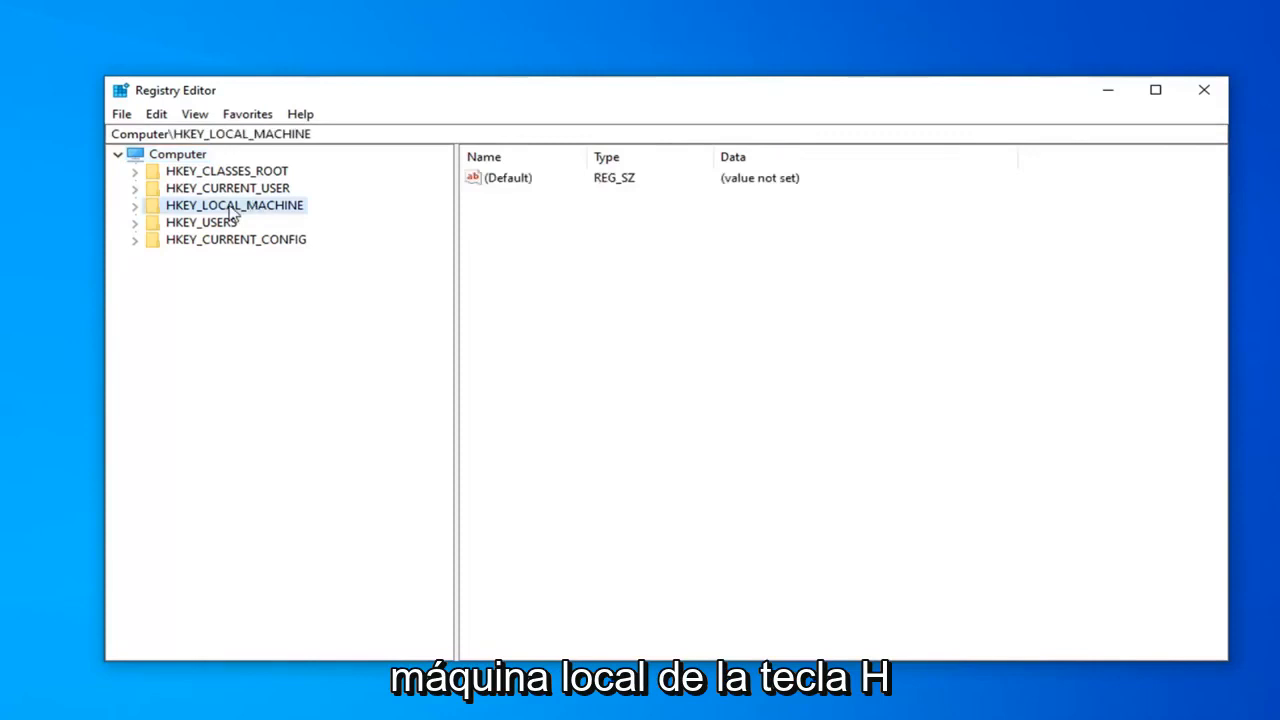
click(135, 205)
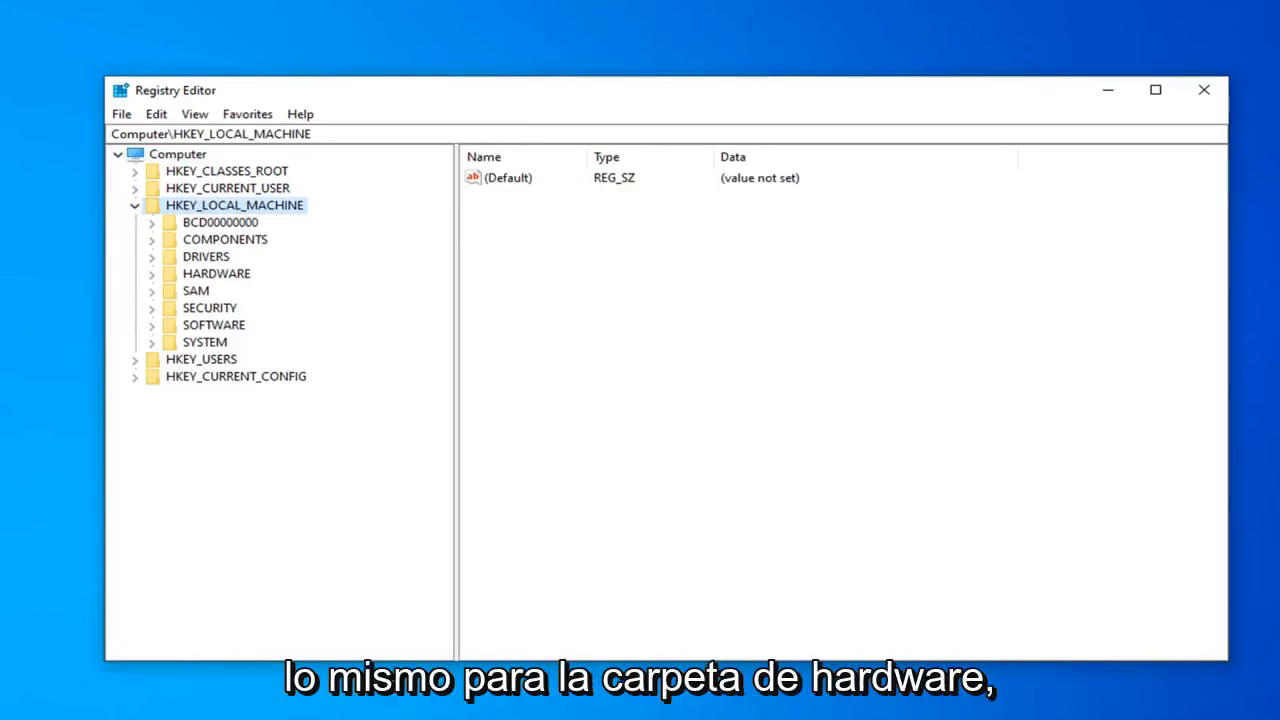
click(200, 274)
click(152, 274)
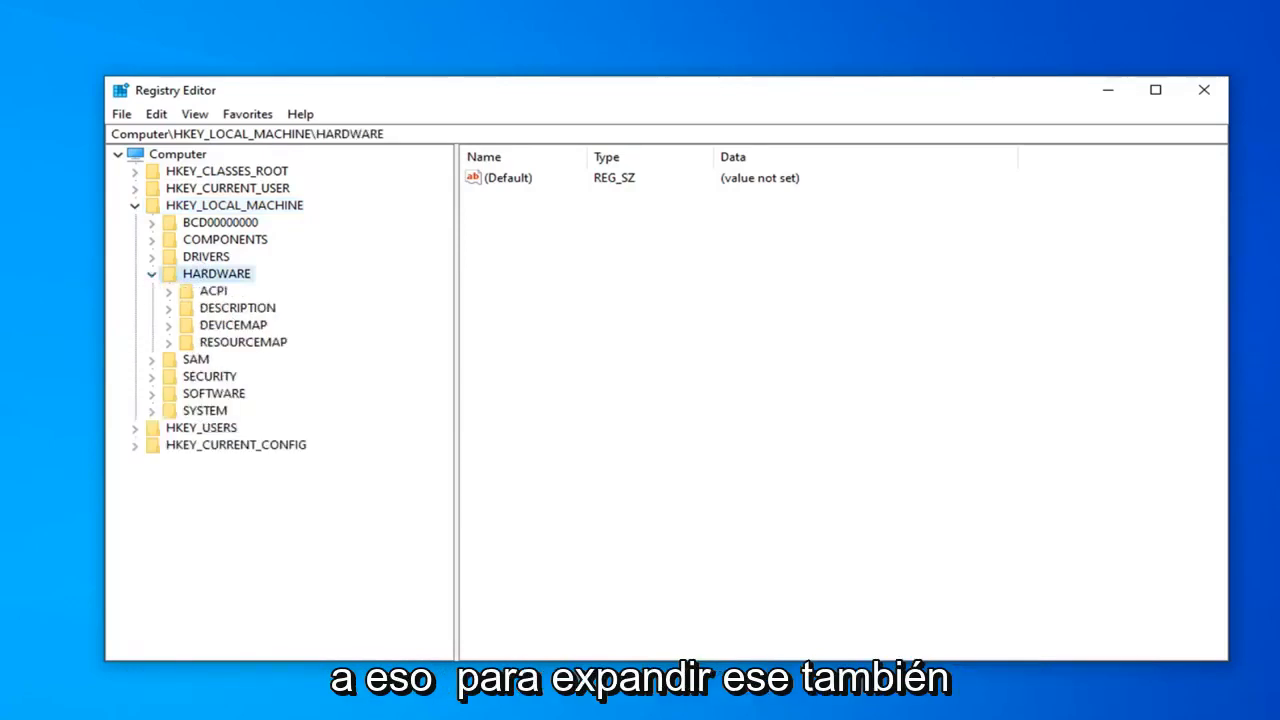
click(237, 308)
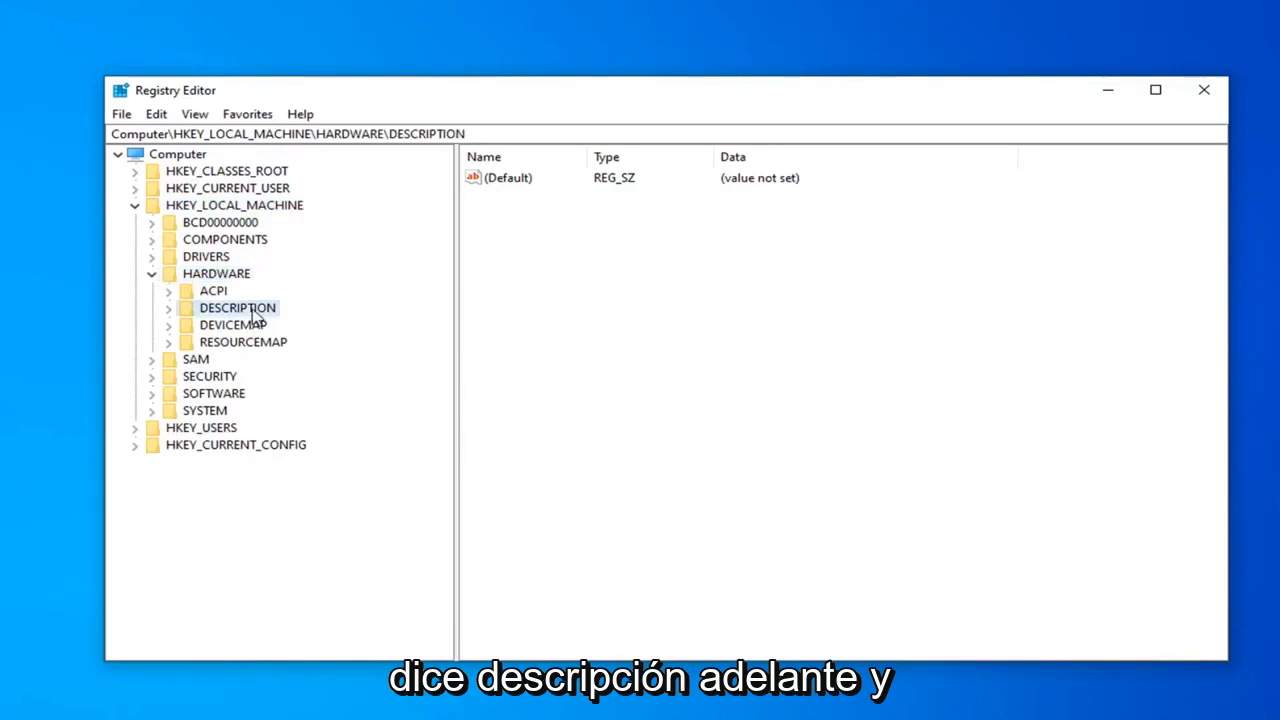
double_click(222, 314)
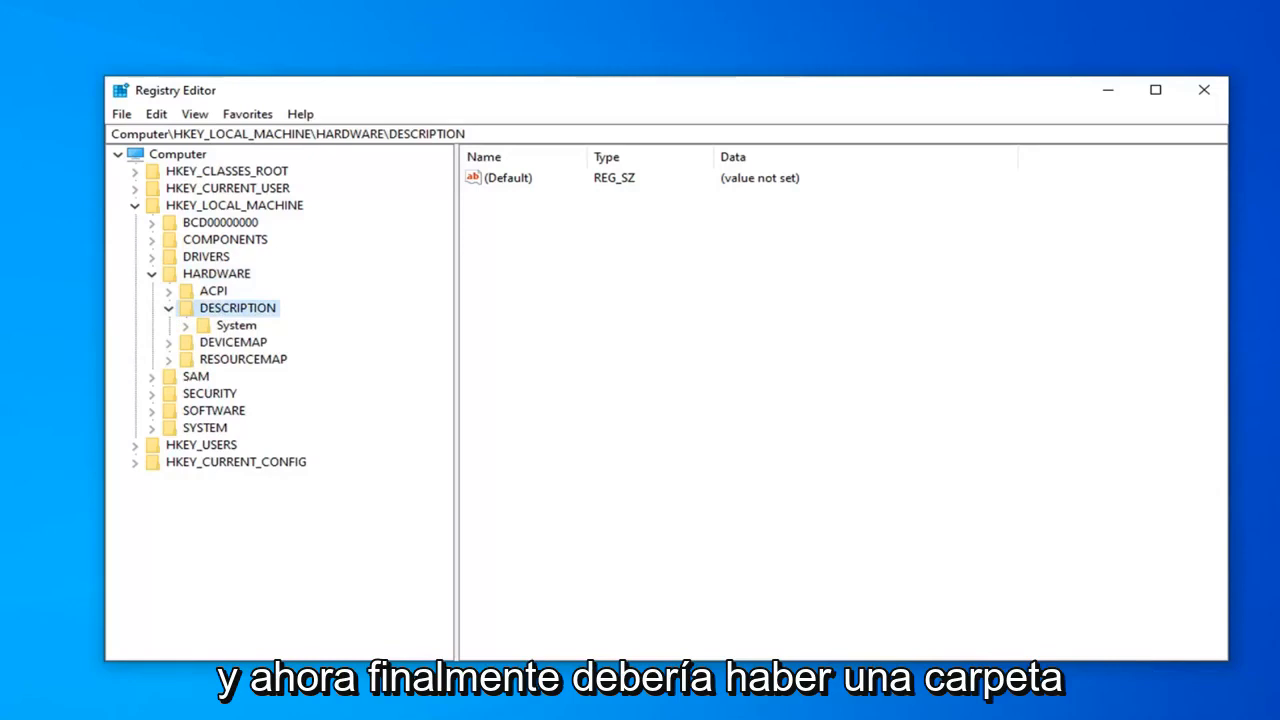
click(237, 325)
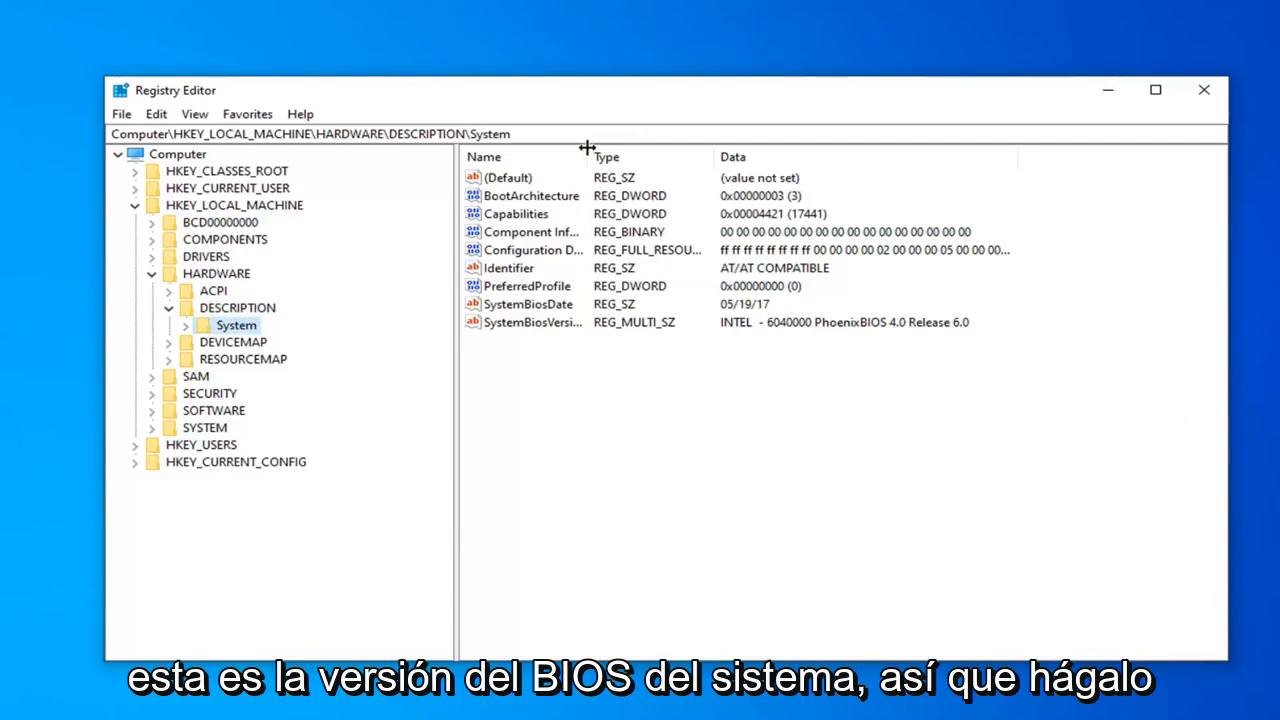
Modify SystemBiosVersion, clearing its old BIOS text so NOBOX -1 can replace it.
drag(588, 157, 689, 157)
click(530, 322)
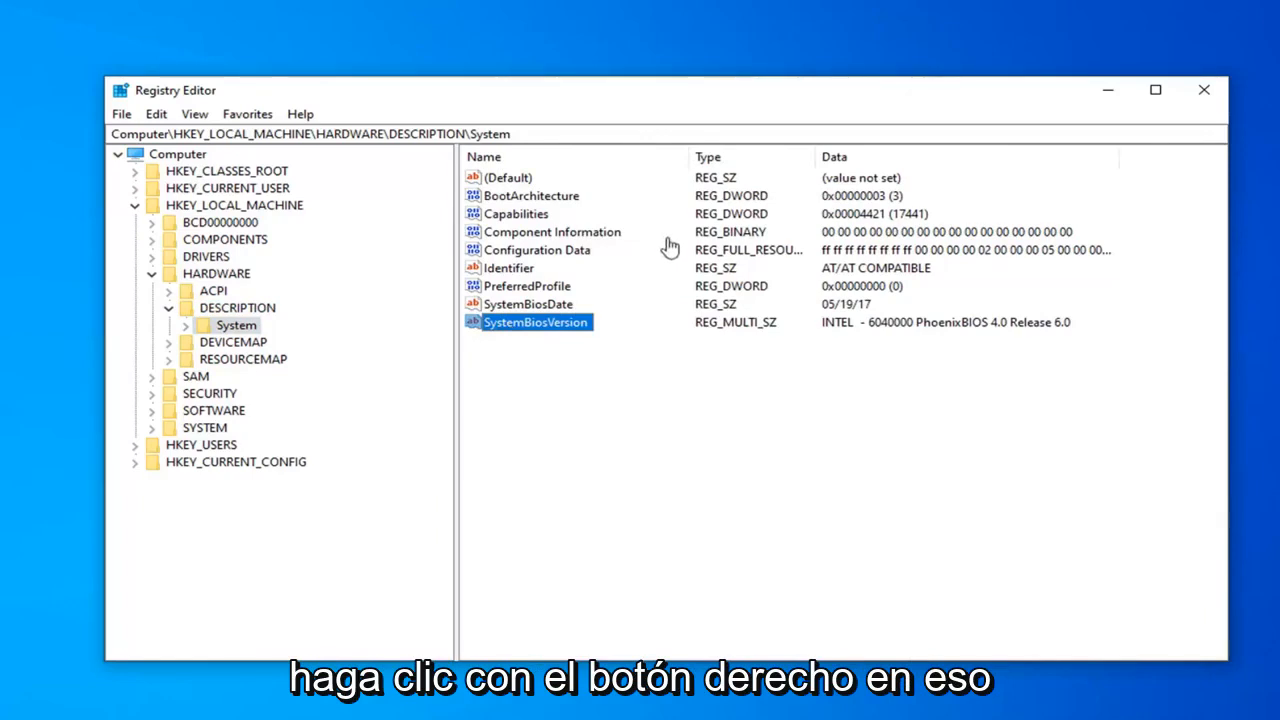
right_click(563, 331)
click(601, 340)
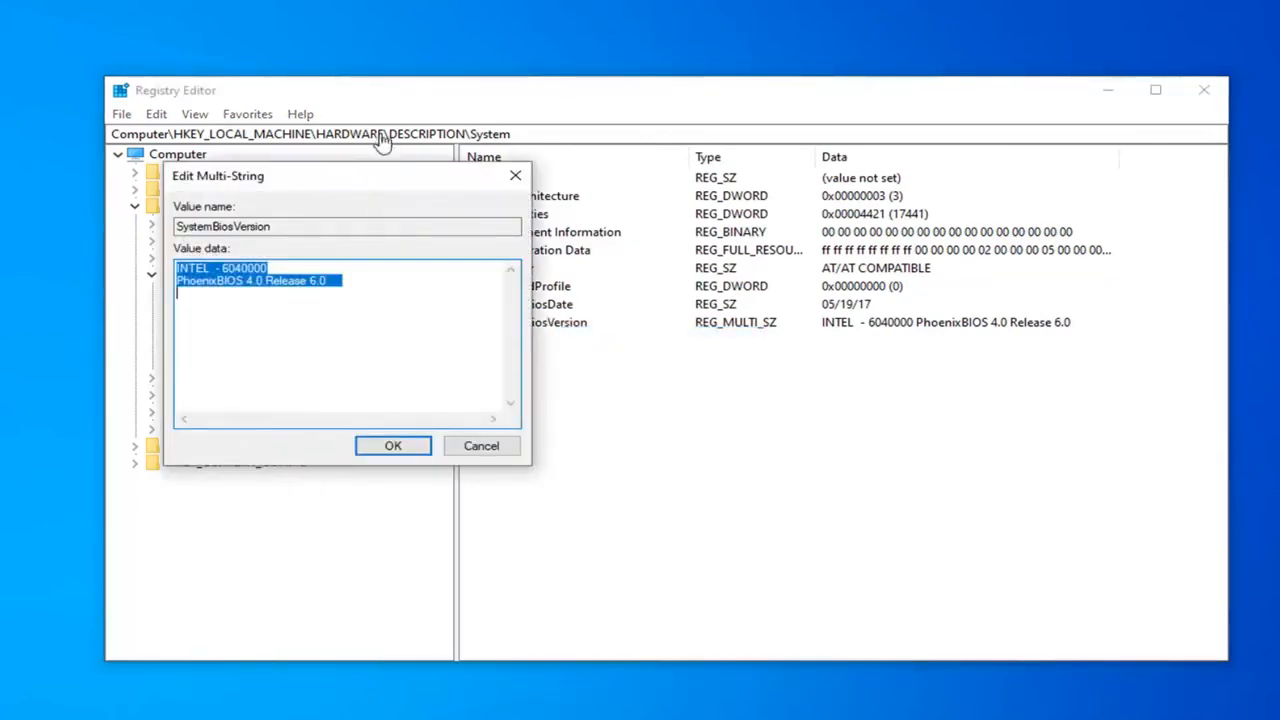
drag(365, 175, 561, 182)
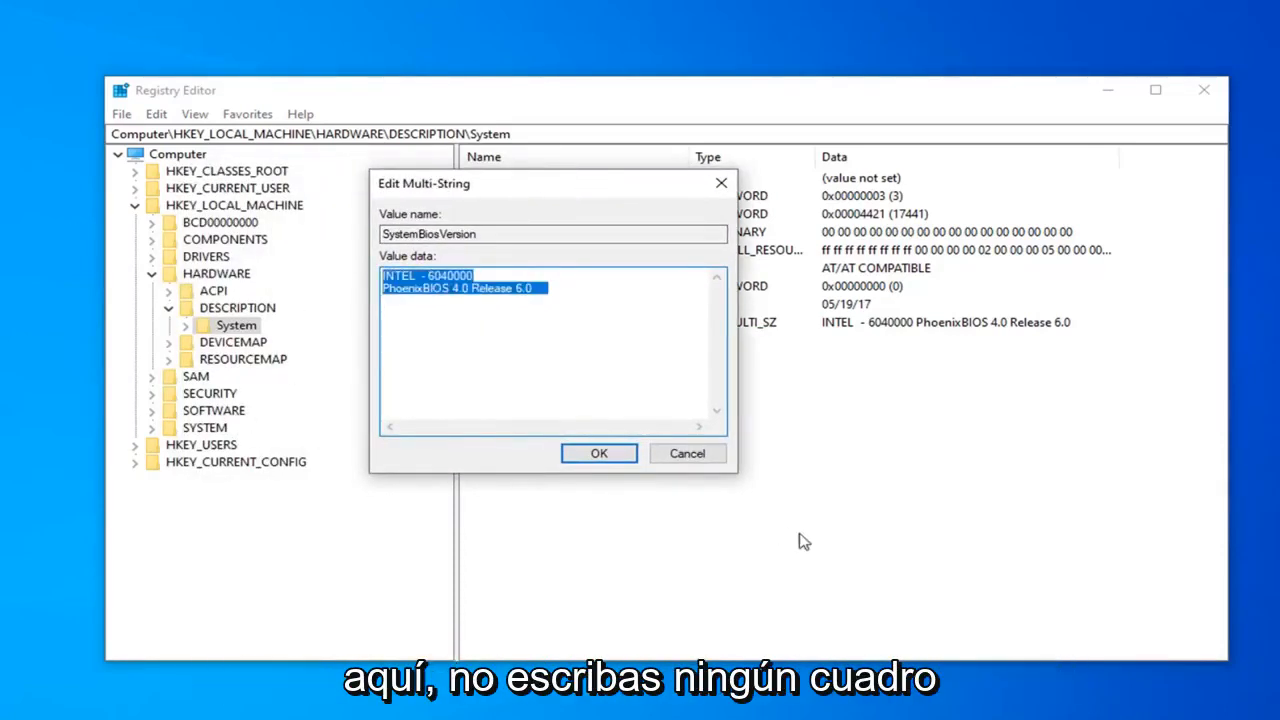
key(Delete)
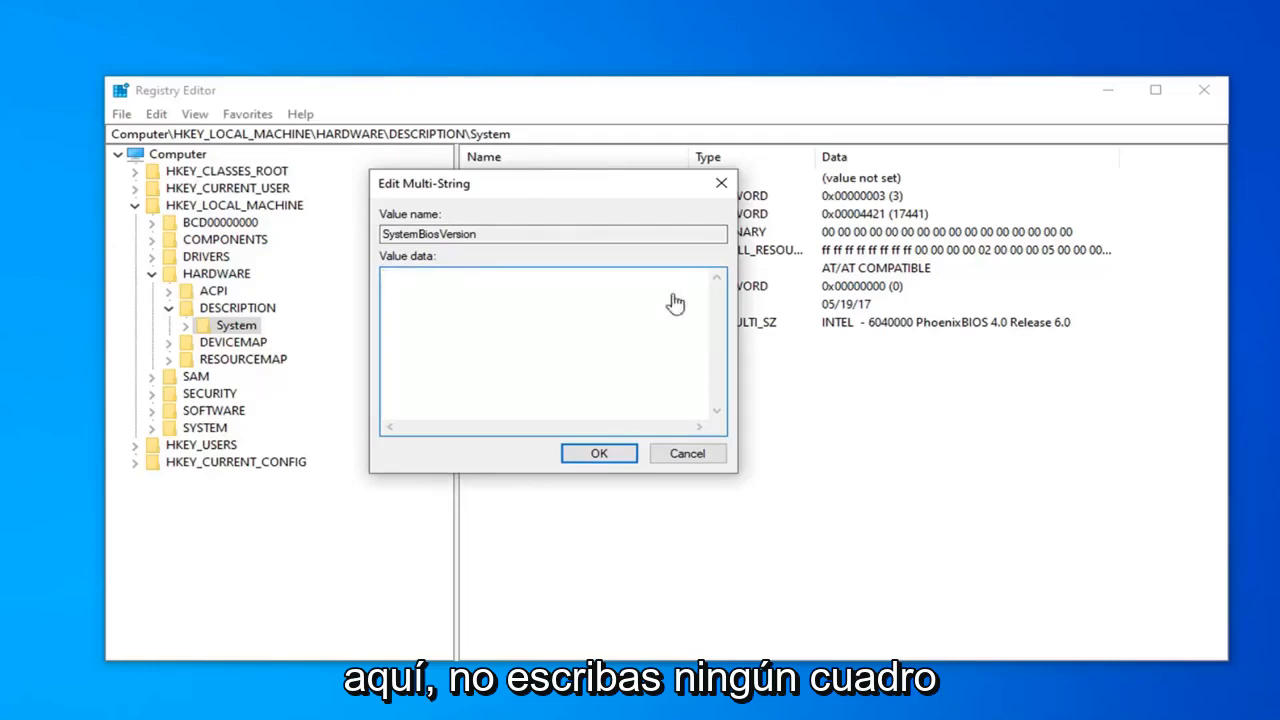
text(NOBOX)
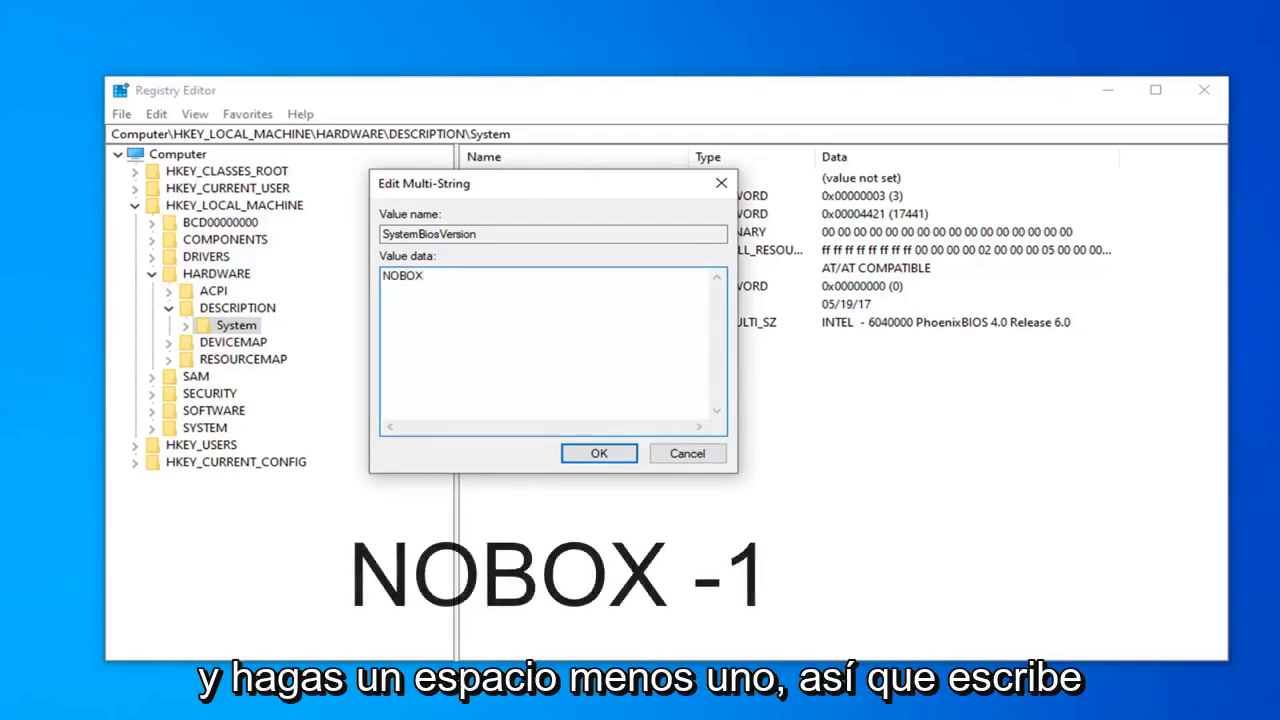
text( -1)
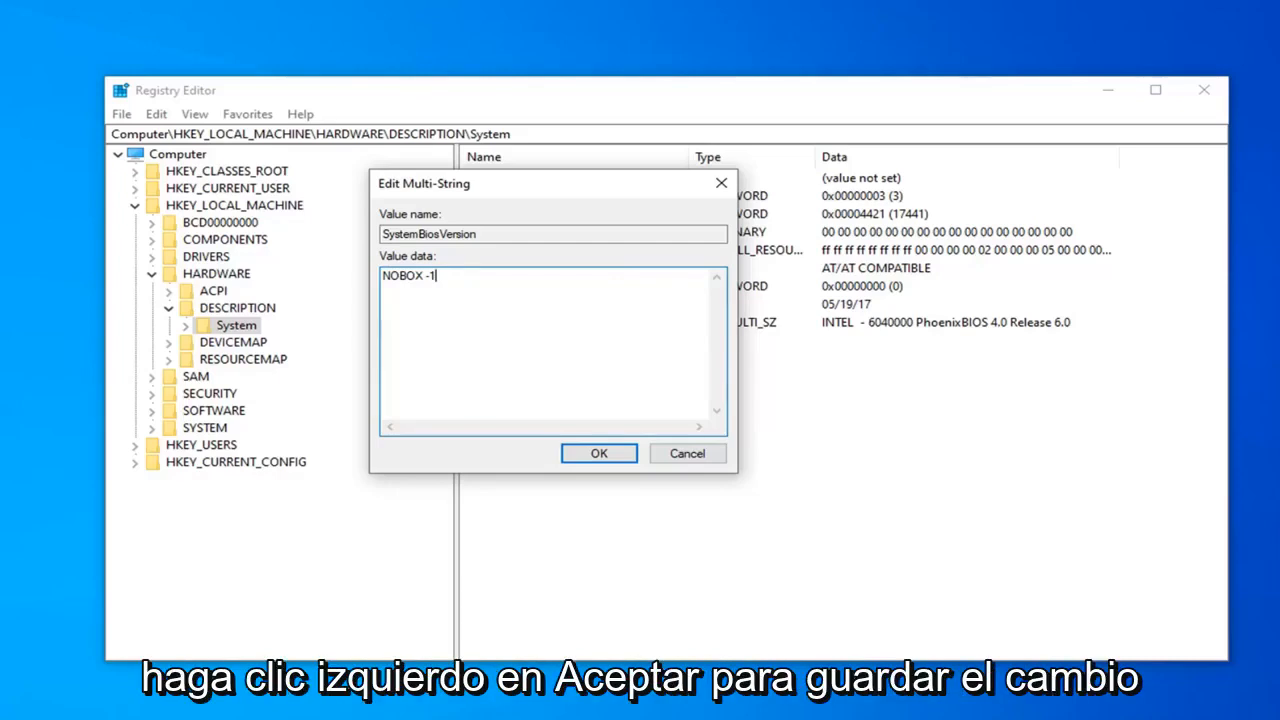
Save SystemBiosVersion as NOBOX -1, accept the empty-strings notice, and verify the stored value.
click(599, 453)
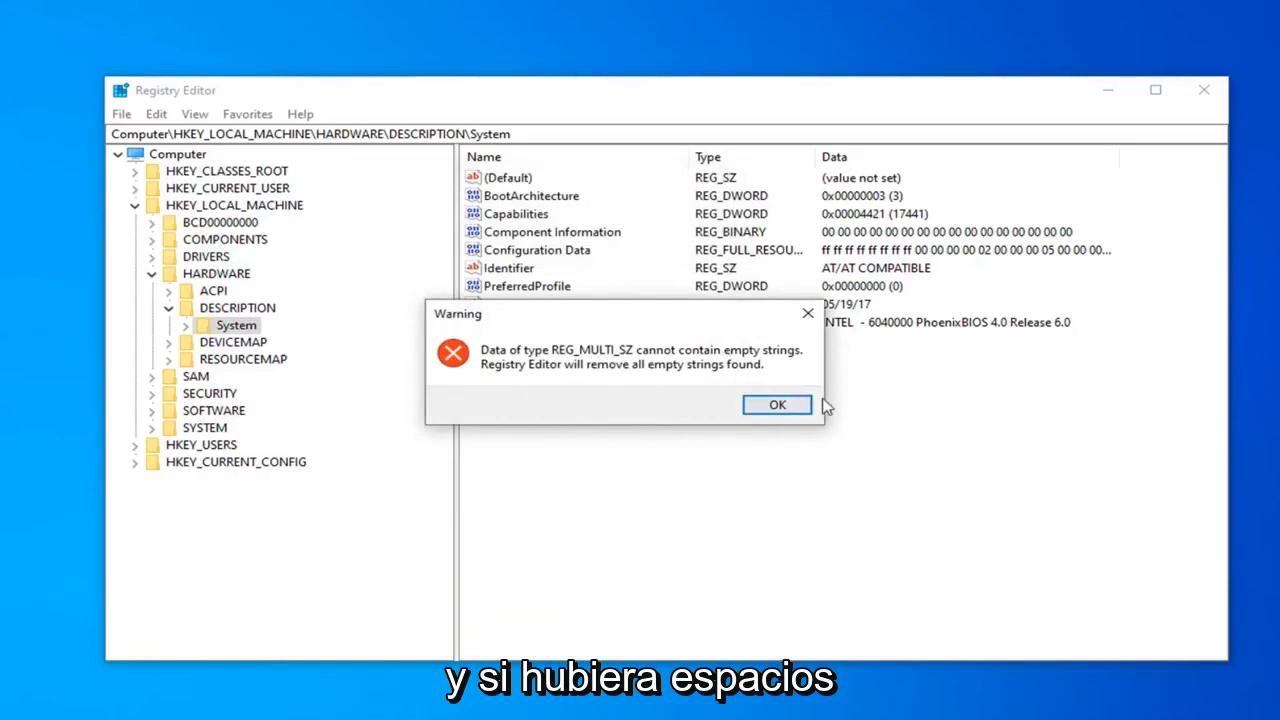
click(777, 404)
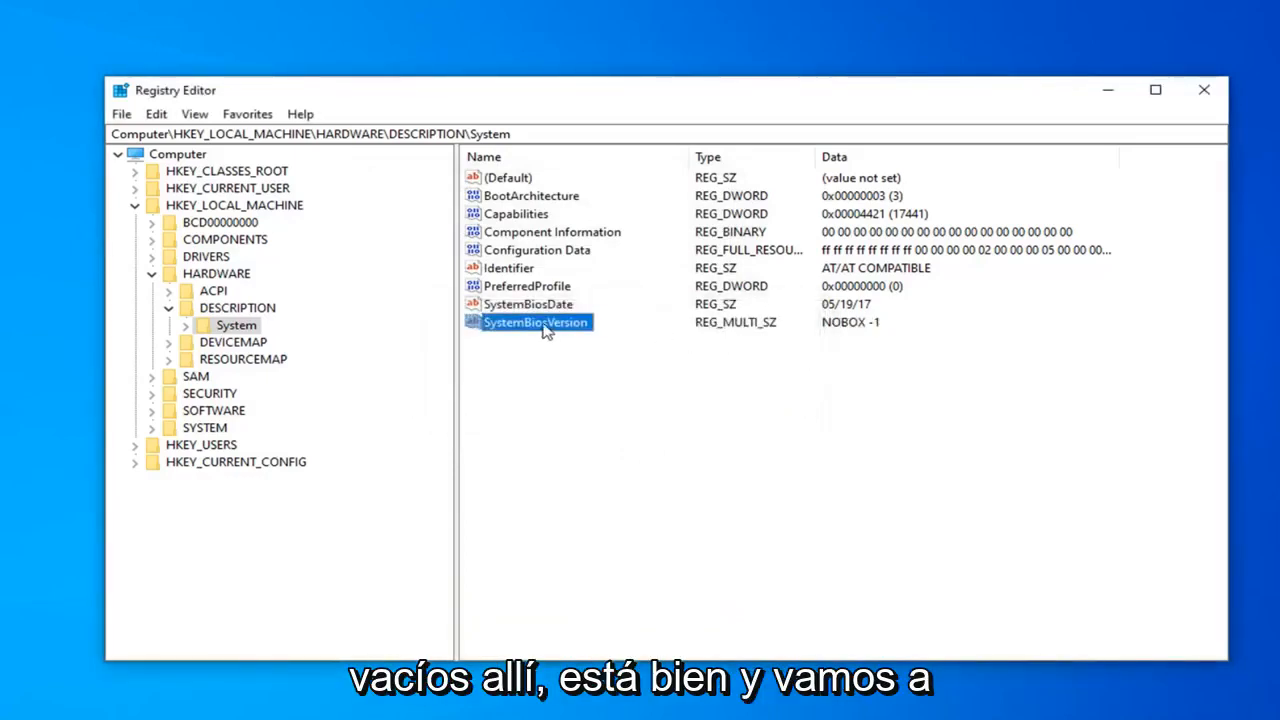
double_click(545, 322)
click(200, 300)
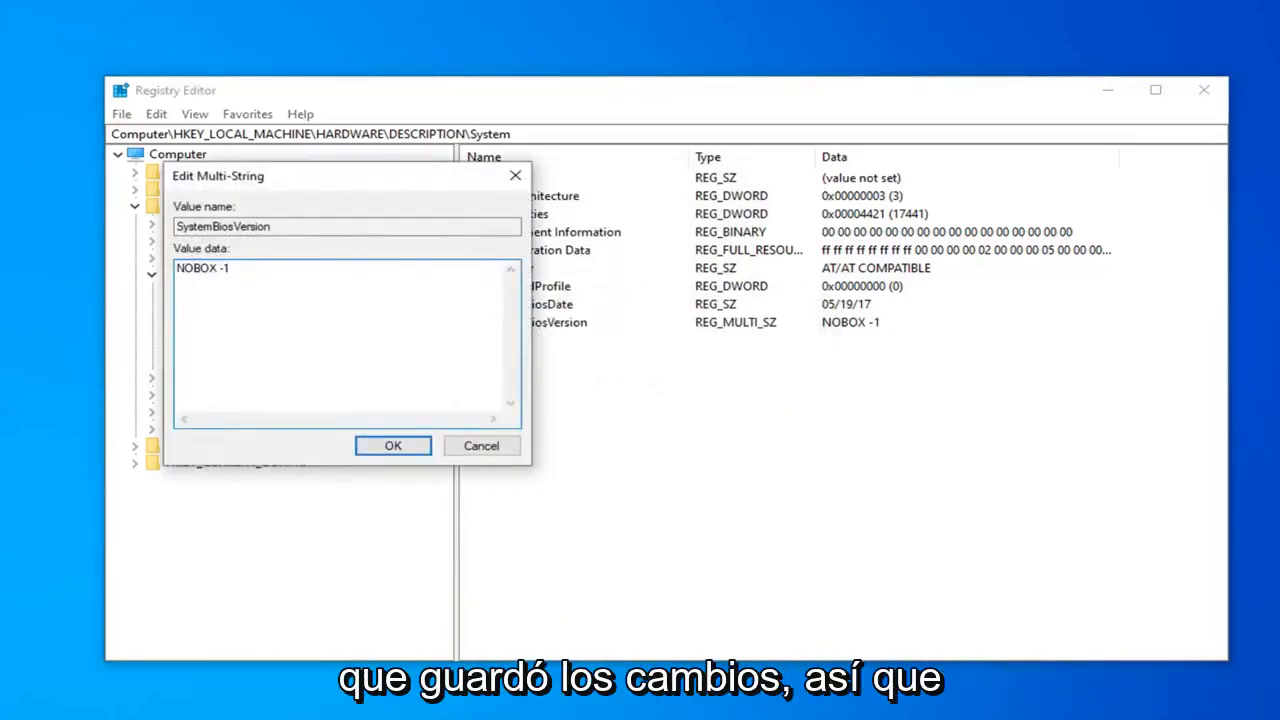
click(515, 178)
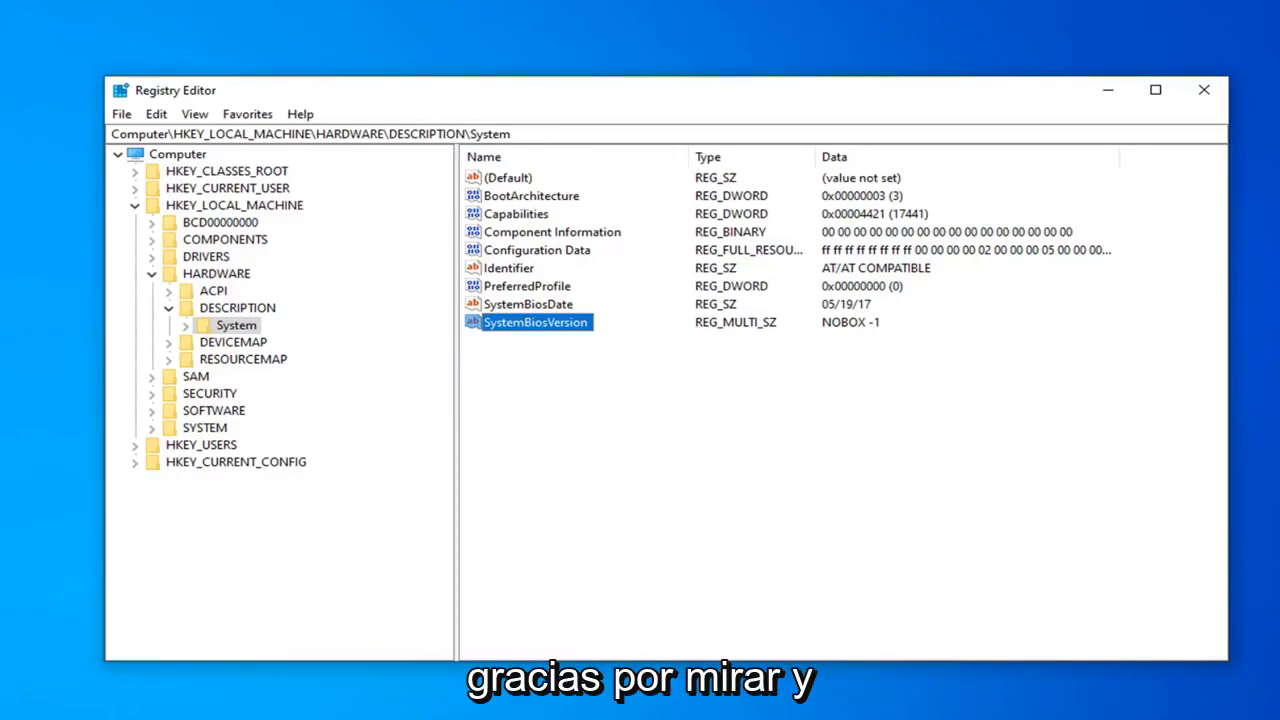
Minimize Registry Editor, leaving the desktop showing.
click(1116, 93)
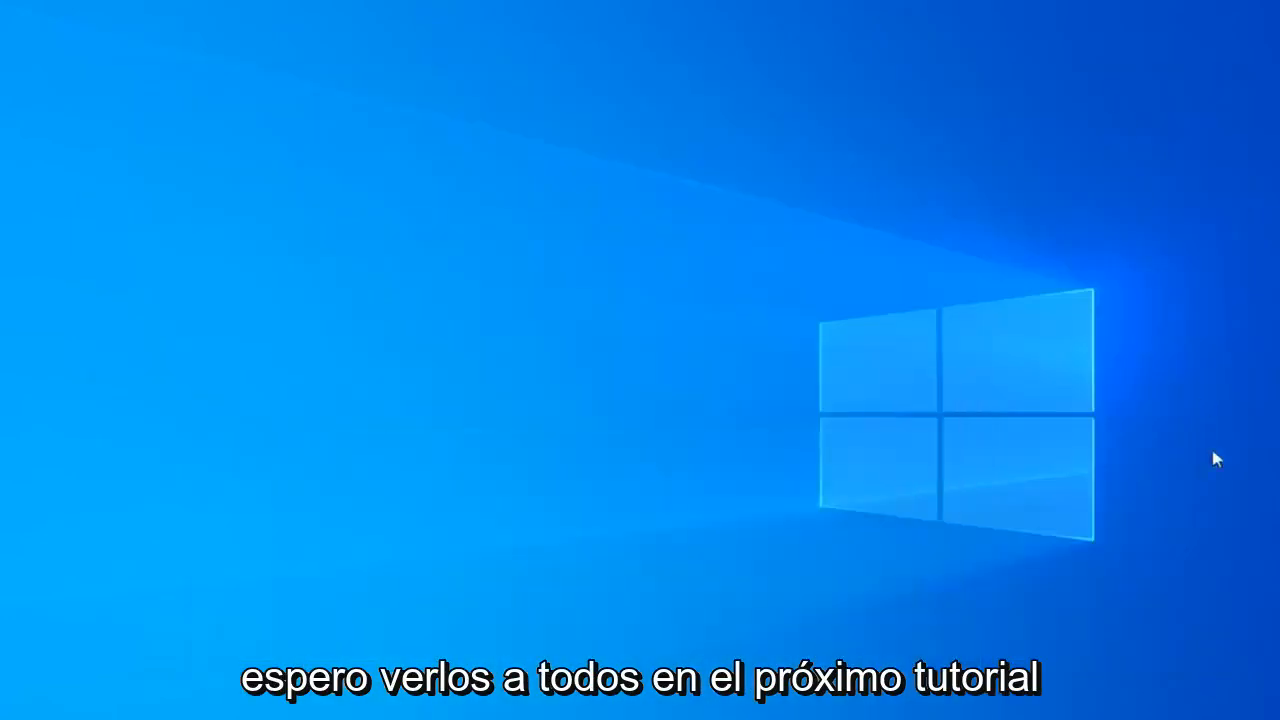